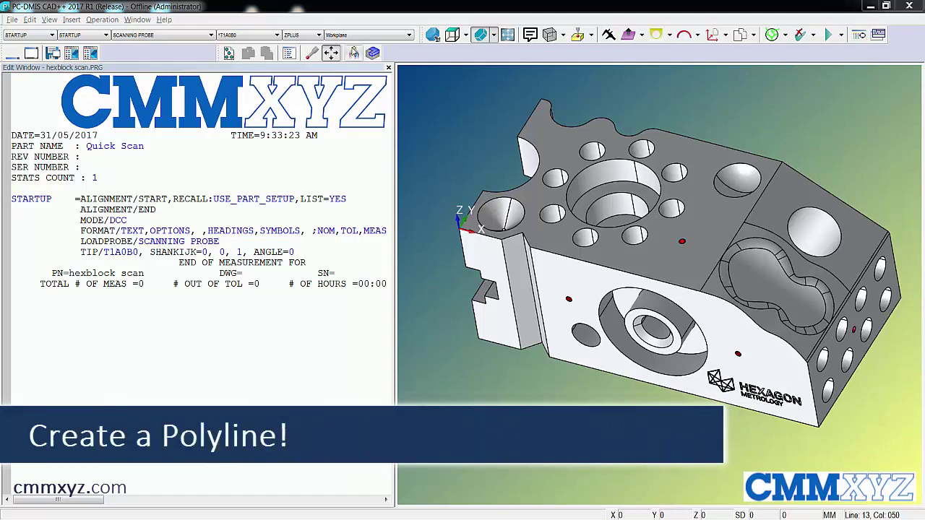
Step: Enable clipping plane 1 at Y 43.00 with vector 0, 1, 0, create section cut curves there, and disable the plane
{"action": "left_click", "coordinate": [353, 54]}
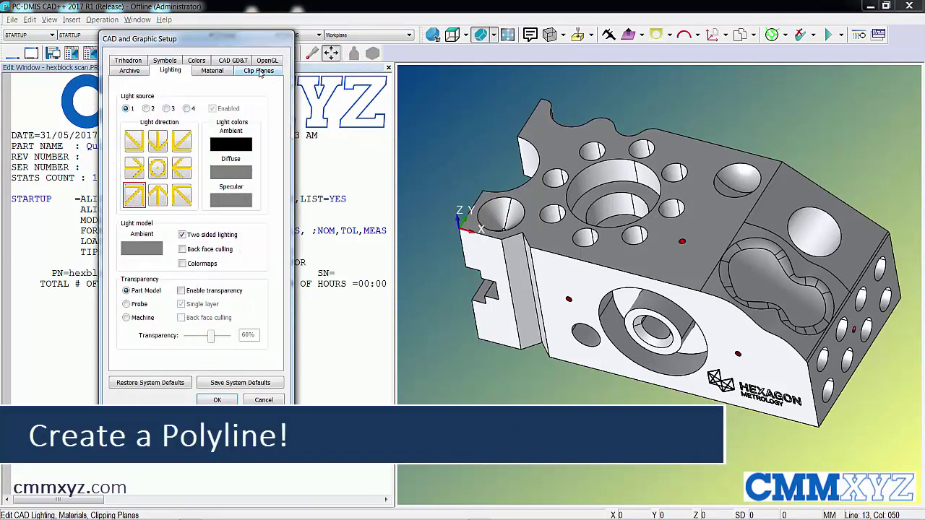
{"action": "left_click", "coordinate": [260, 71]}
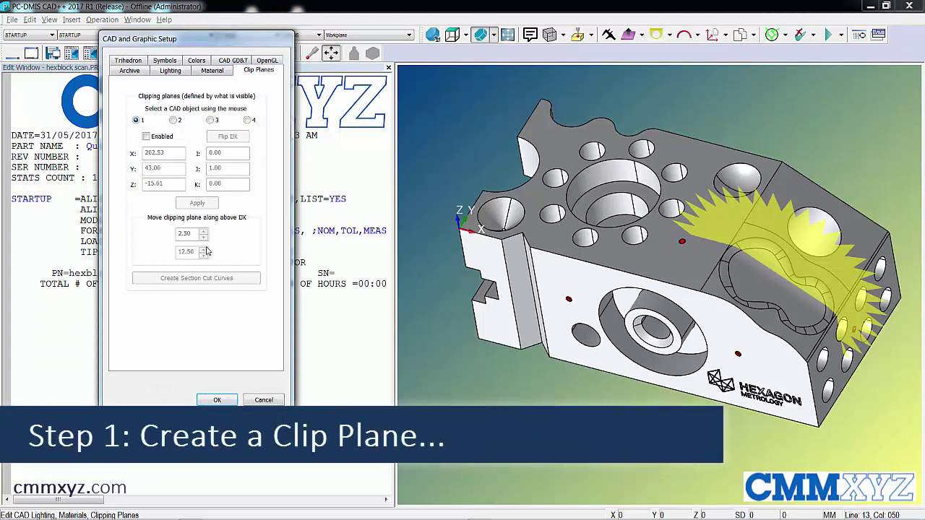
{"action": "left_click", "coordinate": [146, 136]}
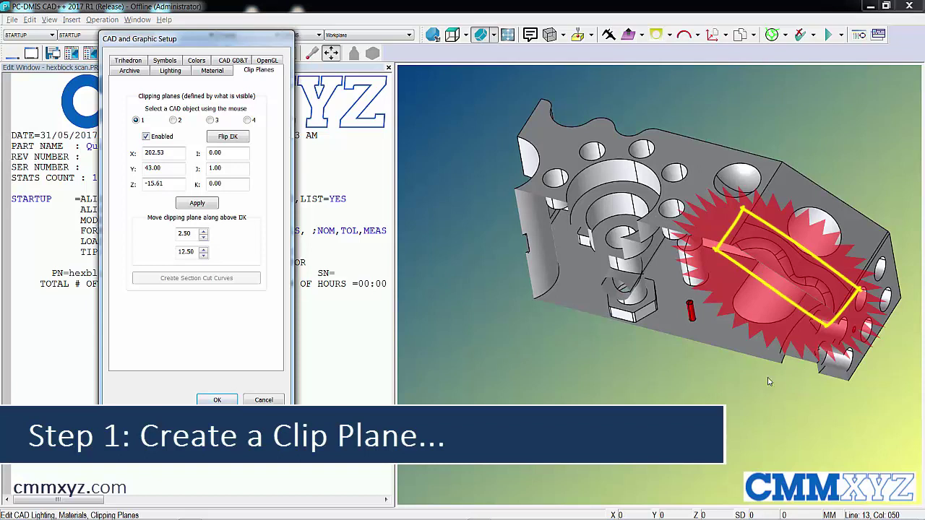
{"action": "left_click", "coordinate": [198, 203]}
{"action": "left_click", "coordinate": [202, 206]}
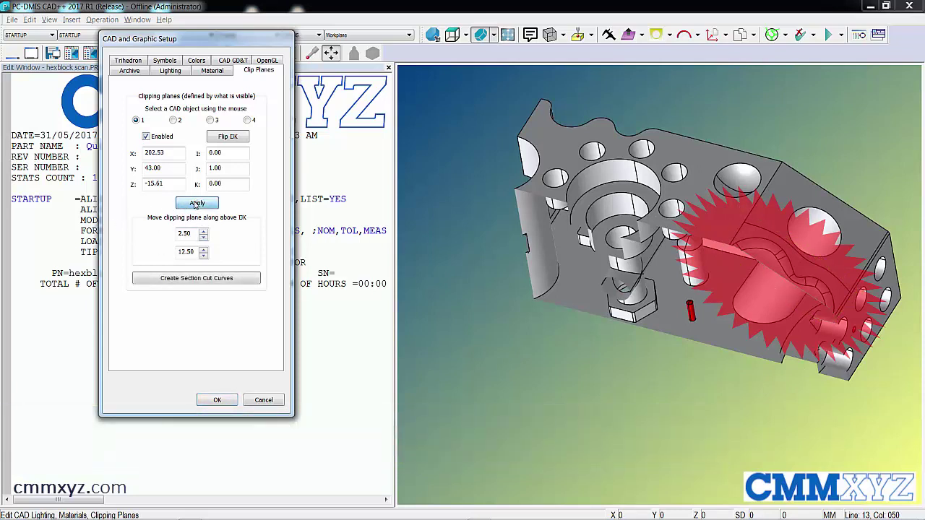
{"action": "left_click", "coordinate": [243, 282]}
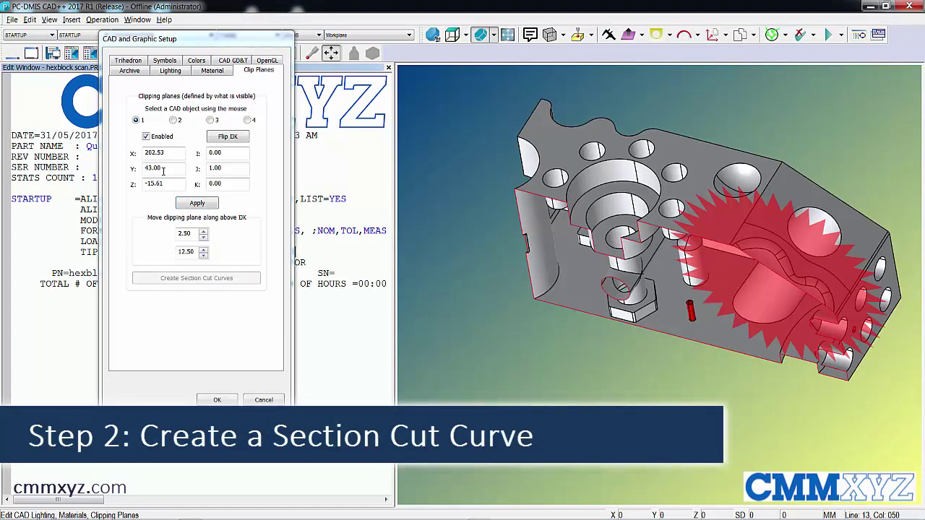
{"action": "left_click", "coordinate": [147, 136]}
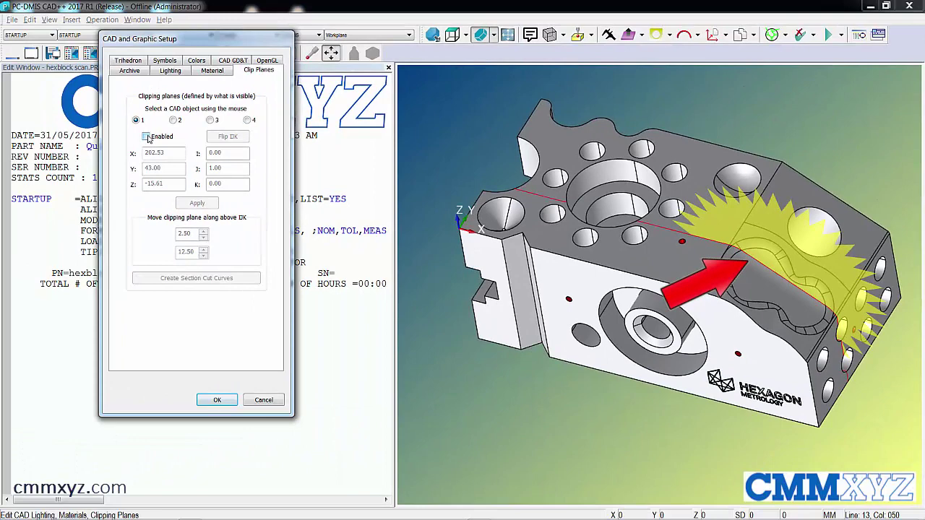
Step: Move clipping plane 1 by 12.50 to Y 30.50, create section cut curves there, and leave the plane disabled
{"action": "left_click", "coordinate": [147, 136]}
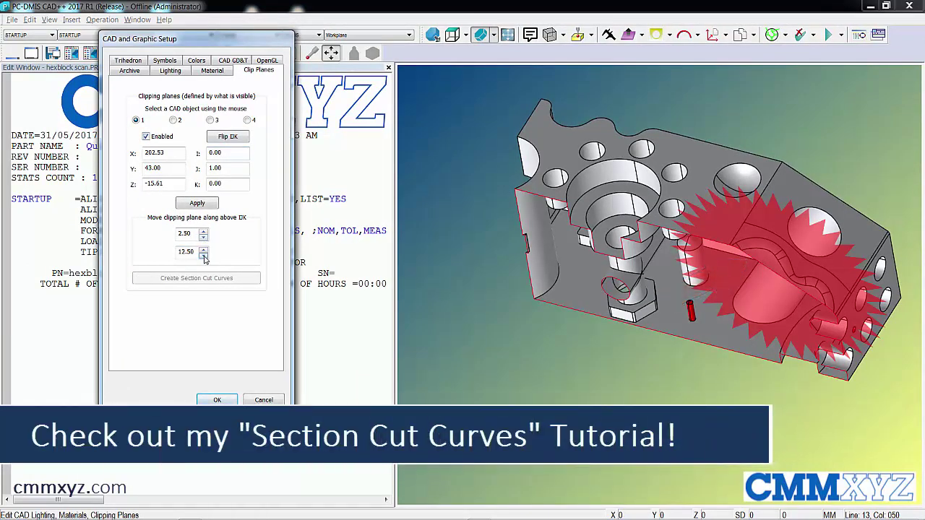
{"action": "left_click", "coordinate": [205, 257]}
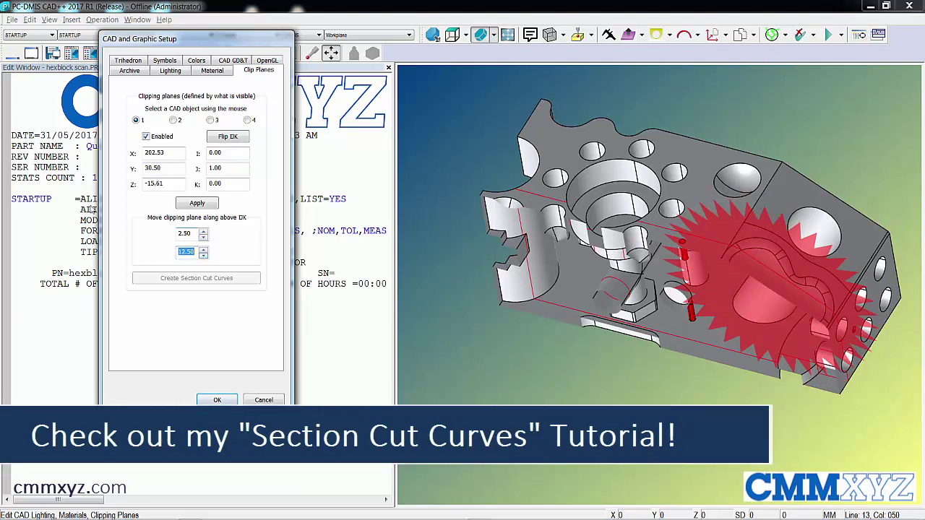
{"action": "left_click", "coordinate": [198, 204]}
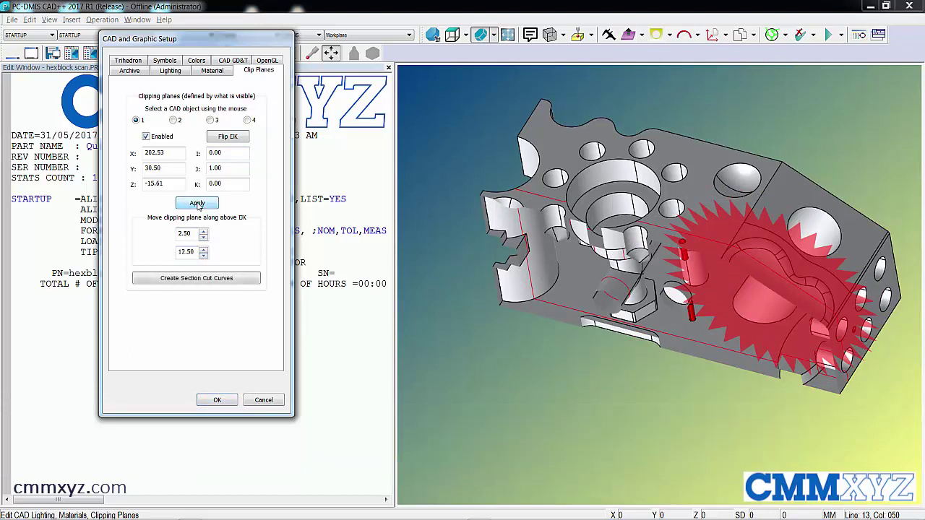
{"action": "left_click", "coordinate": [229, 279]}
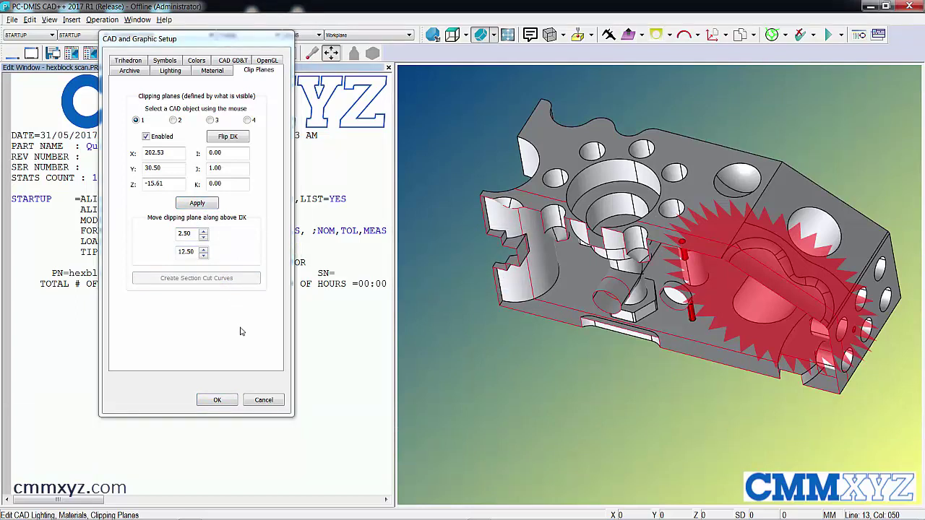
{"action": "left_click", "coordinate": [146, 137]}
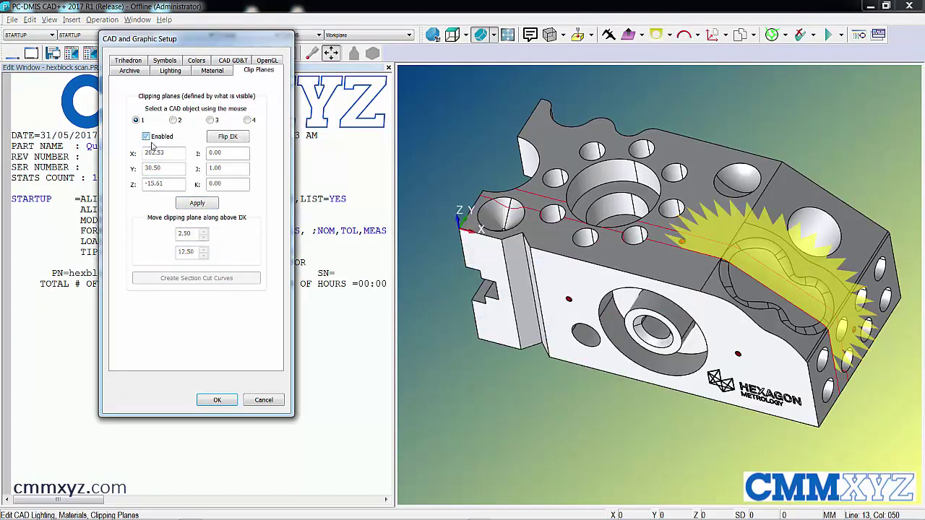
{"action": "left_click", "coordinate": [219, 400]}
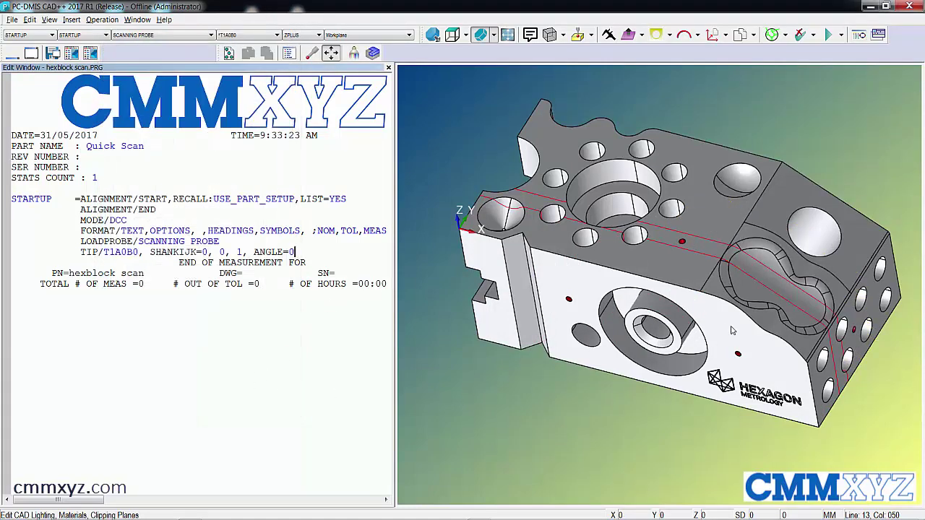
{"action": "scroll", "coordinate": [733, 337], "scroll_direction": "down", "scroll_amount": 2}
{"action": "scroll", "coordinate": [733, 336], "scroll_direction": "up", "scroll_amount": 3}
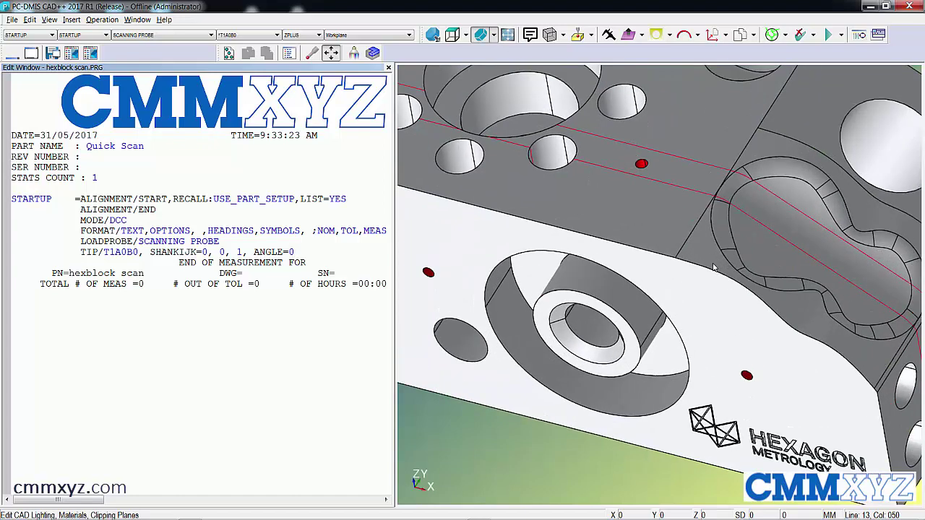
{"action": "right_click_drag", "start_coordinate": [698, 272], "coordinate": [568, 319]}
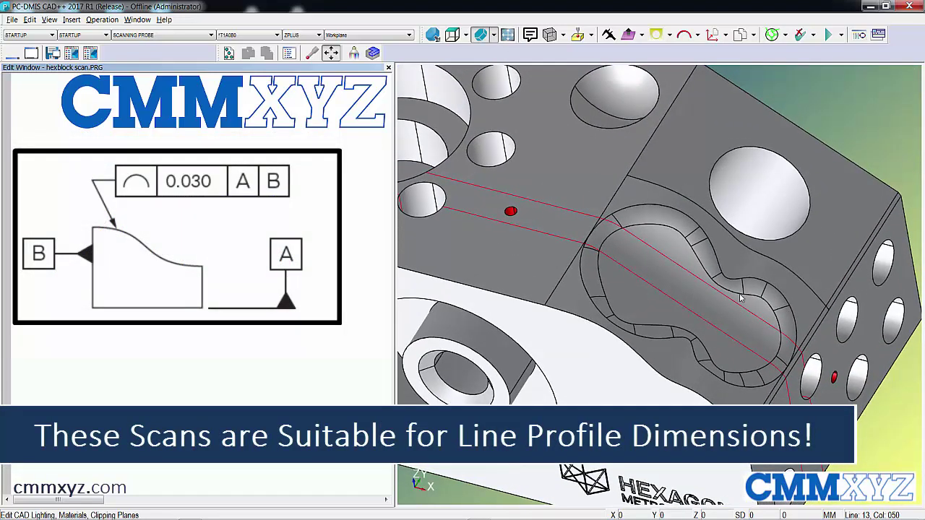
{"action": "scroll", "coordinate": [547, 318], "scroll_direction": "down", "scroll_amount": 5}
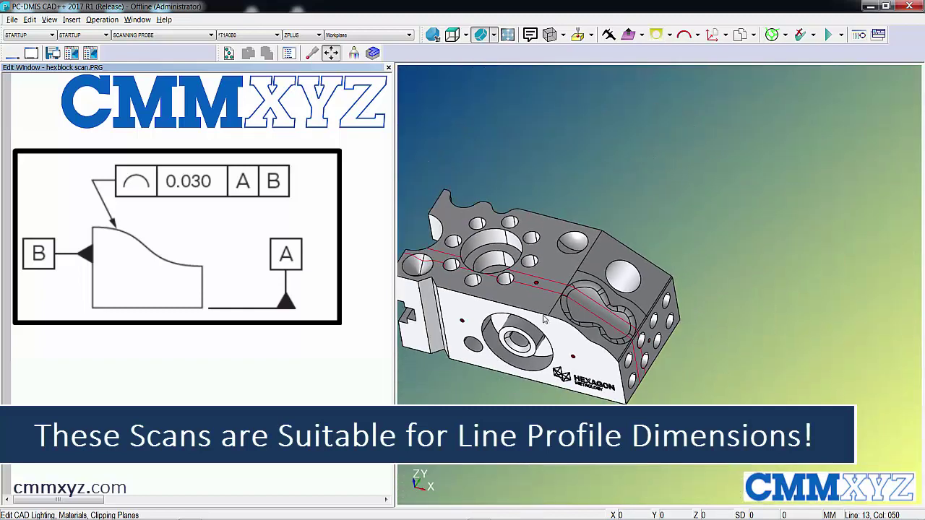
{"action": "right_click_drag", "start_coordinate": [613, 297], "coordinate": [652, 290]}
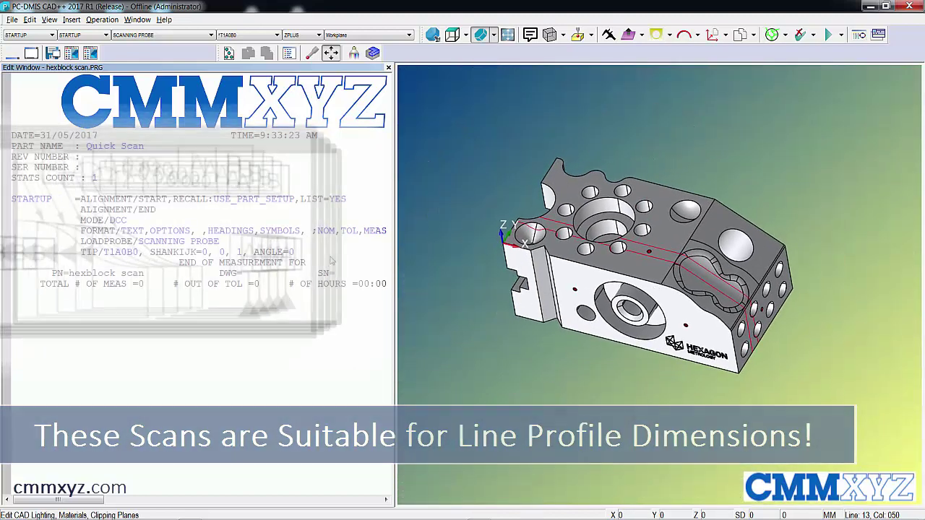
Step: Enable clipping plane 2 with vector 0, 0, 1 and position it at Z -7.50, cutting through the scalloped edge
{"action": "left_click", "coordinate": [354, 54]}
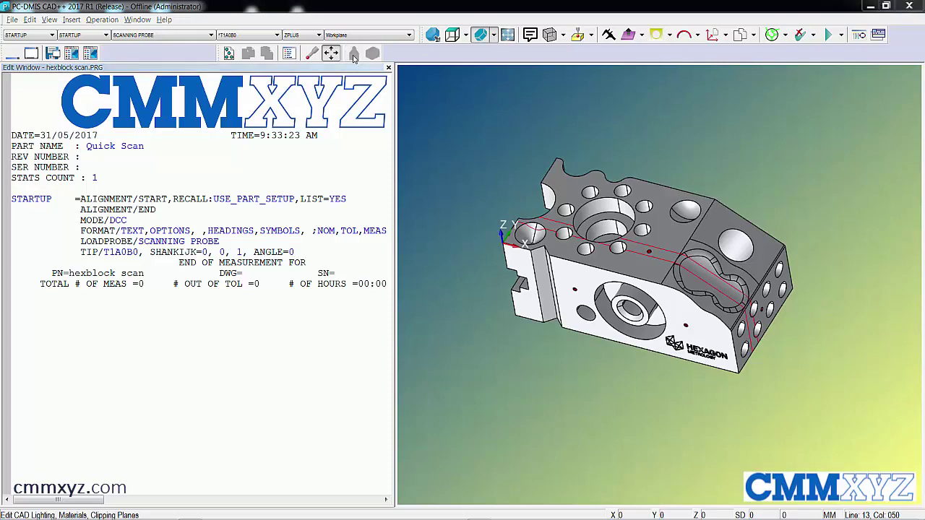
{"action": "left_click", "coordinate": [258, 70]}
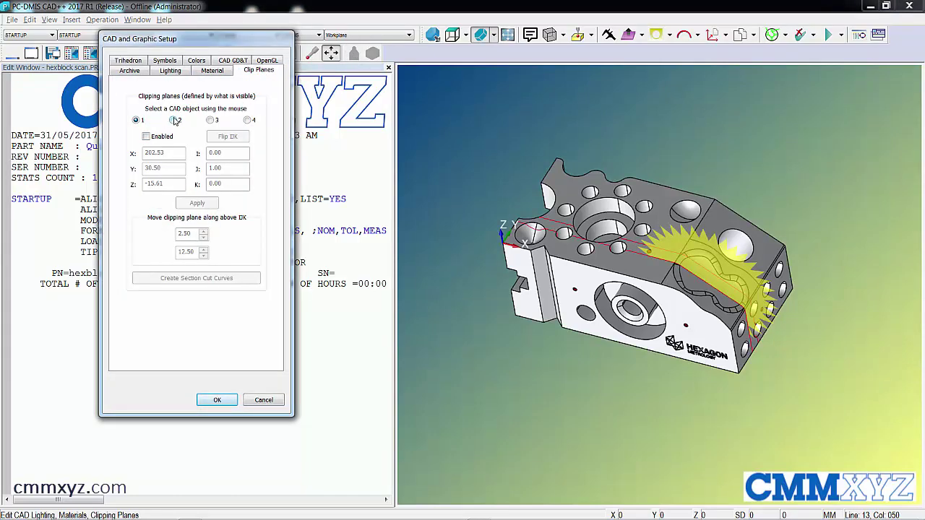
{"action": "left_click", "coordinate": [174, 120]}
{"action": "left_click", "coordinate": [147, 137]}
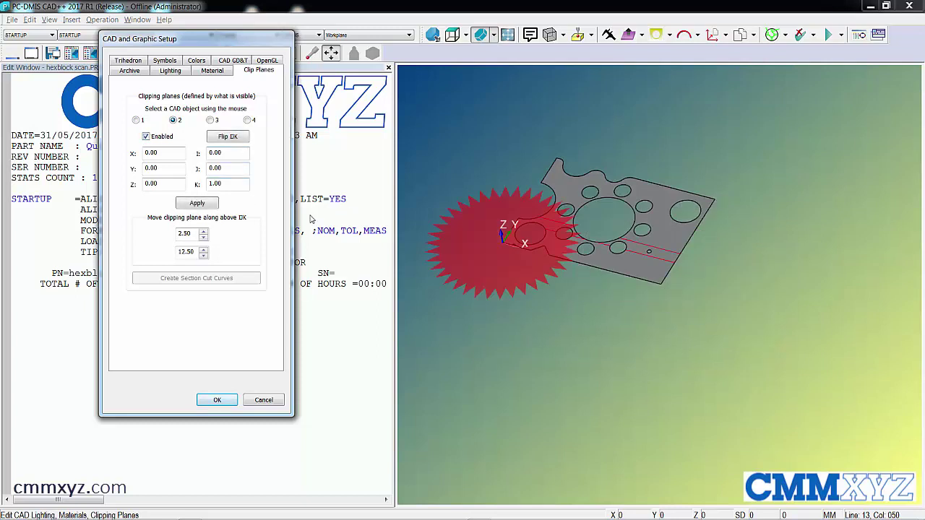
{"action": "left_click", "coordinate": [203, 255]}
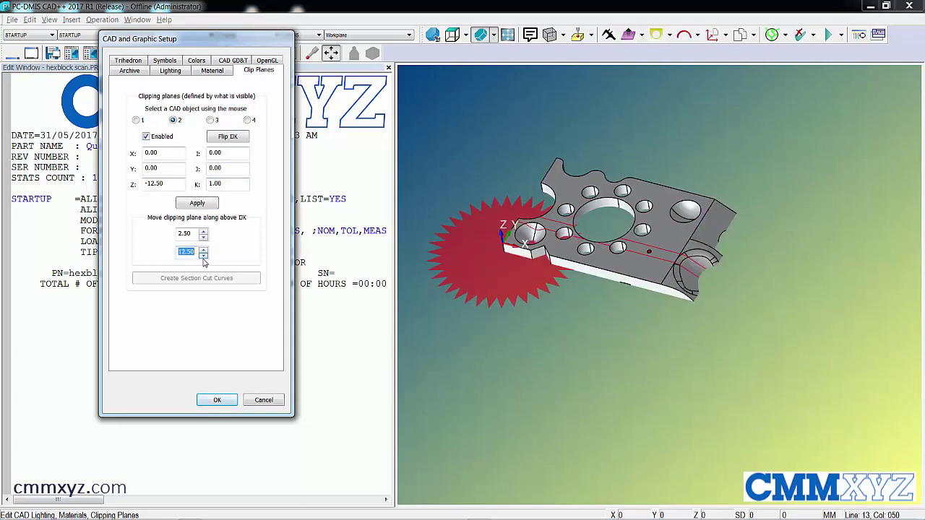
{"action": "middle_click_drag", "start_coordinate": [651, 280], "coordinate": [486, 269]}
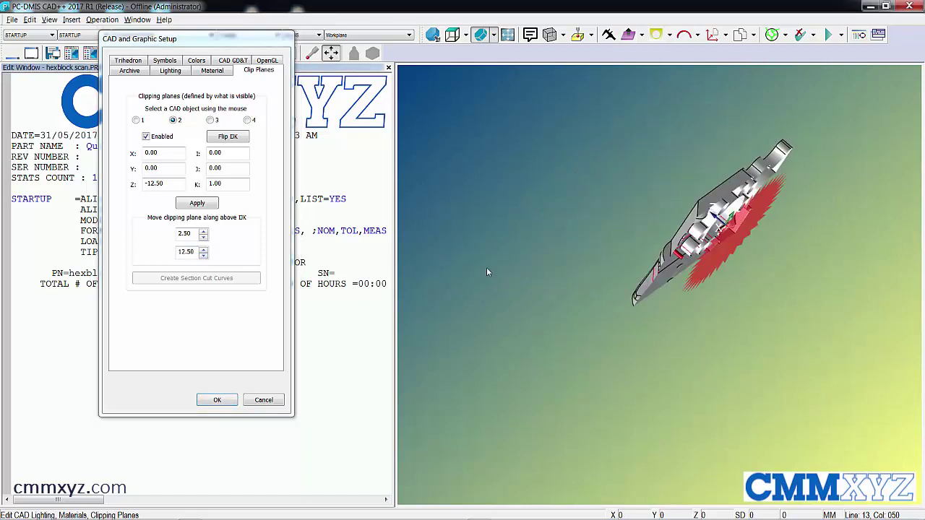
{"action": "middle_click_drag", "start_coordinate": [751, 250], "coordinate": [744, 318]}
{"action": "scroll", "coordinate": [707, 264], "scroll_direction": "up", "scroll_amount": 2}
{"action": "scroll", "coordinate": [613, 310], "scroll_direction": "up", "scroll_amount": 5}
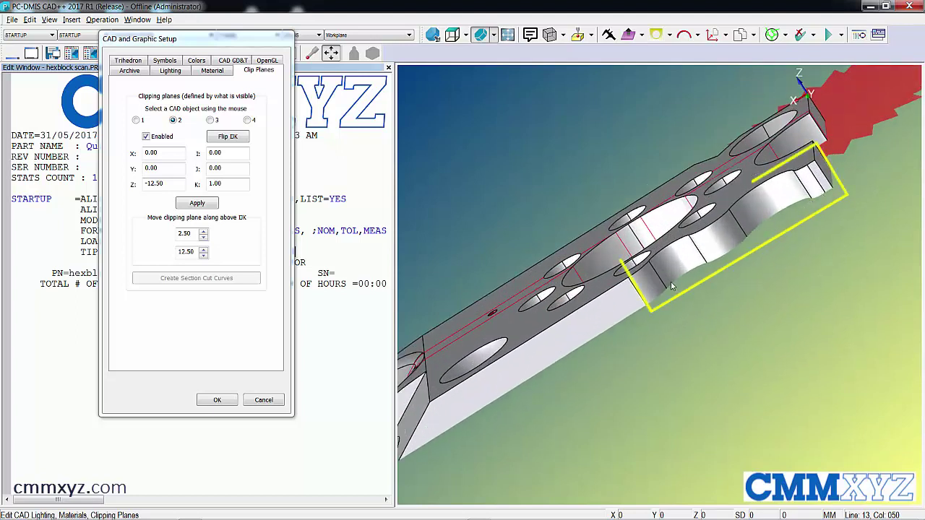
{"action": "double_click", "coordinate": [203, 232]}
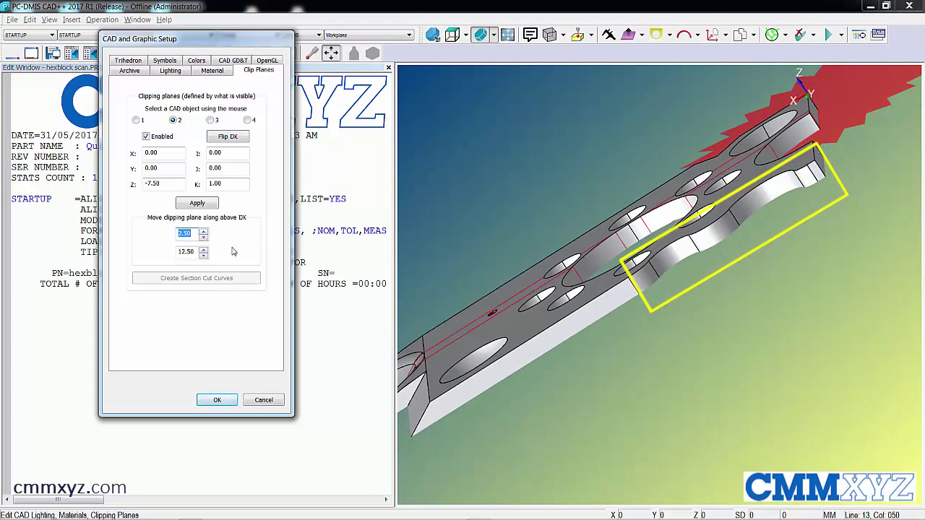
Step: Create section cut curves on clipping plane 2, disable the plane, and accept the graphic setup
{"action": "left_click", "coordinate": [200, 204]}
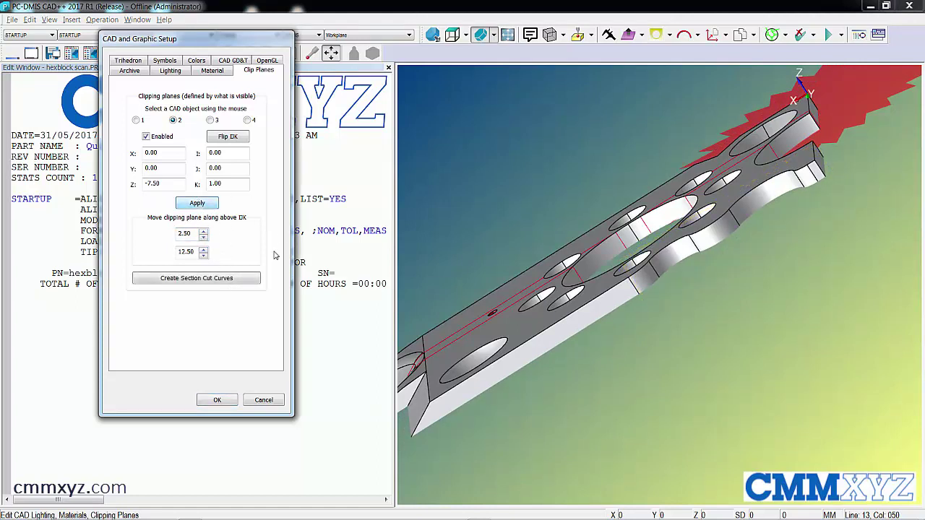
{"action": "left_click", "coordinate": [222, 279]}
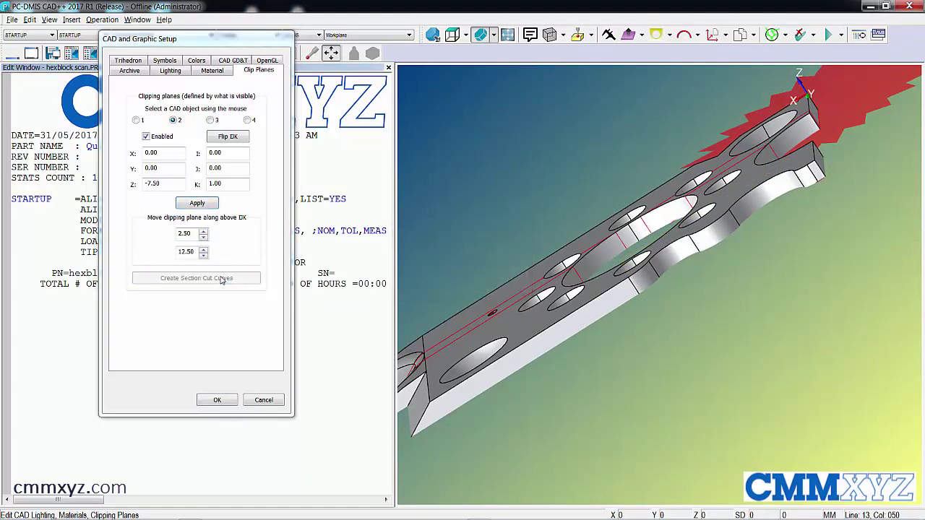
{"action": "left_click", "coordinate": [147, 137]}
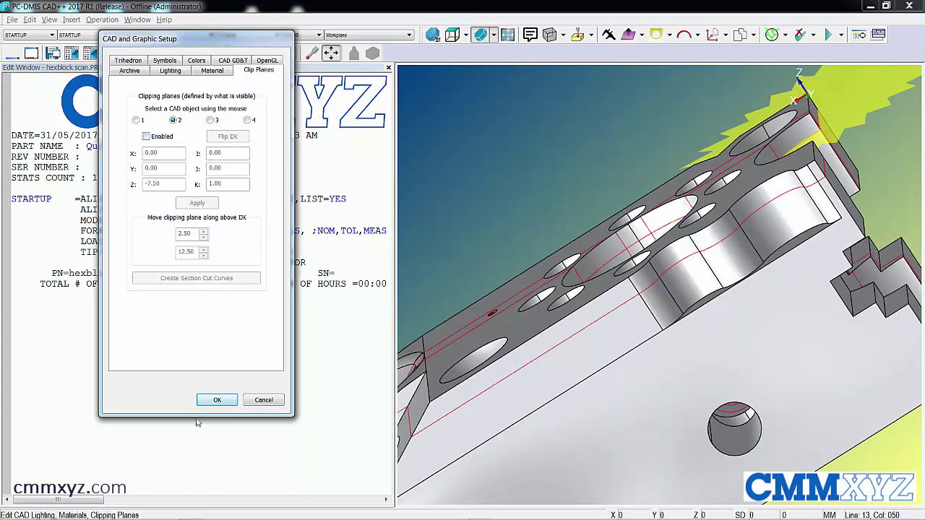
{"action": "left_click", "coordinate": [217, 400]}
Step: Insert a linear open quick scan after the TIP/T1A0B0 line, following the pocket floor's section curve nearest the Hexagon logo face
{"action": "middle_click_drag", "start_coordinate": [512, 396], "coordinate": [759, 379]}
{"action": "middle_click_drag", "start_coordinate": [443, 426], "coordinate": [673, 364]}
{"action": "middle_click_drag", "start_coordinate": [555, 231], "coordinate": [564, 241]}
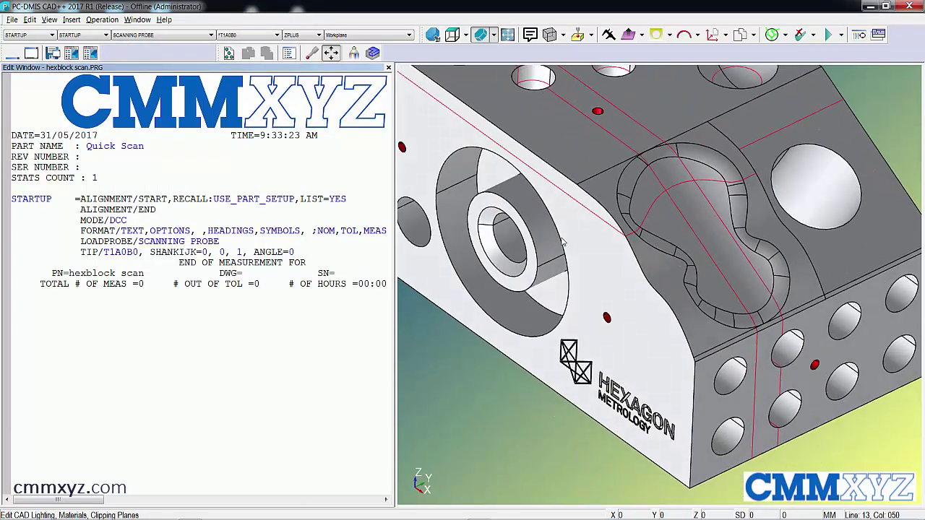
{"action": "right_click_drag", "start_coordinate": [562, 241], "coordinate": [501, 290]}
{"action": "right_click_drag", "start_coordinate": [552, 308], "coordinate": [537, 316]}
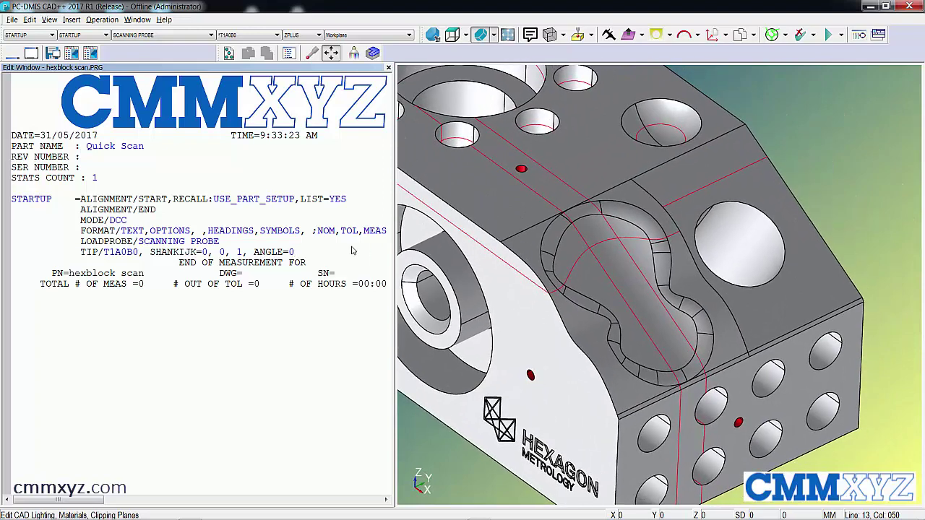
{"action": "left_click", "coordinate": [316, 254]}
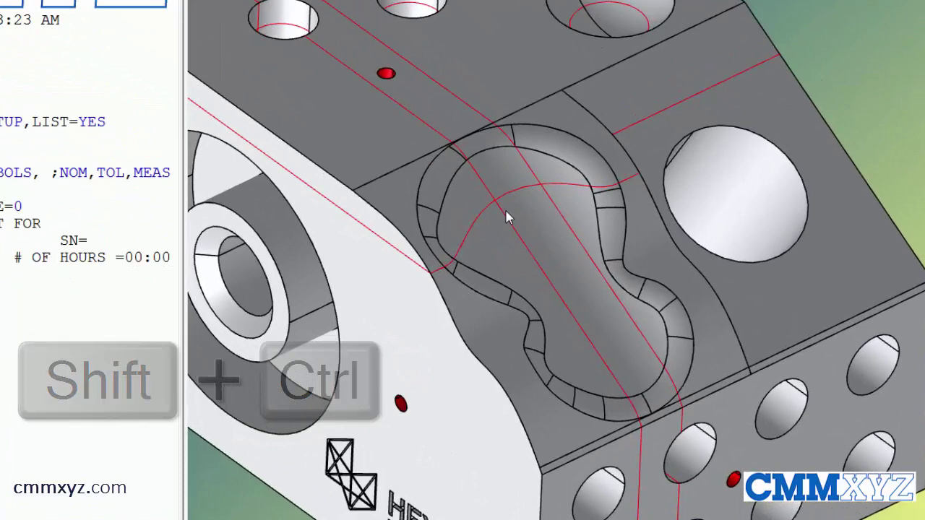
{"action": "left_click", "coordinate": [596, 254], "text": "ctrl+shift"}
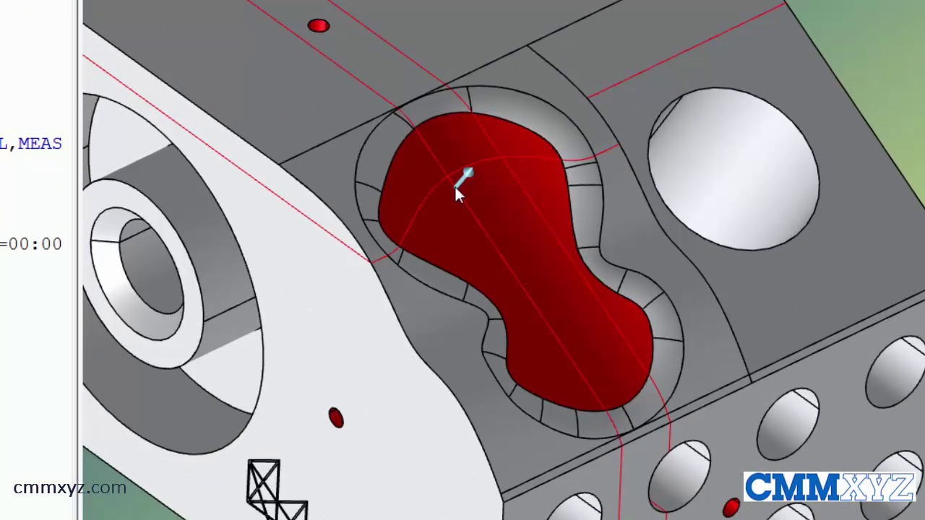
{"action": "left_click_drag", "start_coordinate": [483, 232], "coordinate": [593, 395]}
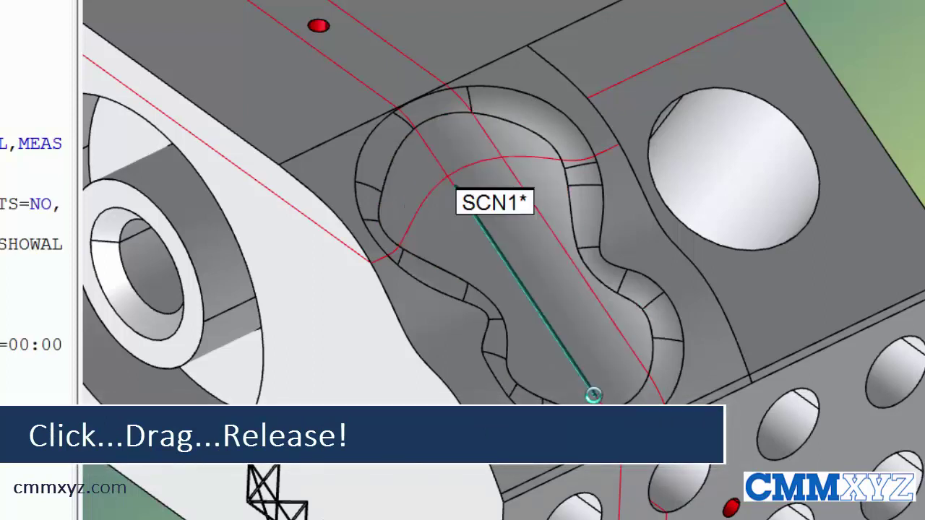
Step: Move the first scan's label clear and create a second linear open quick scan along the pocket floor's other lengthwise section curve
{"action": "left_click_drag", "start_coordinate": [501, 200], "coordinate": [519, 119]}
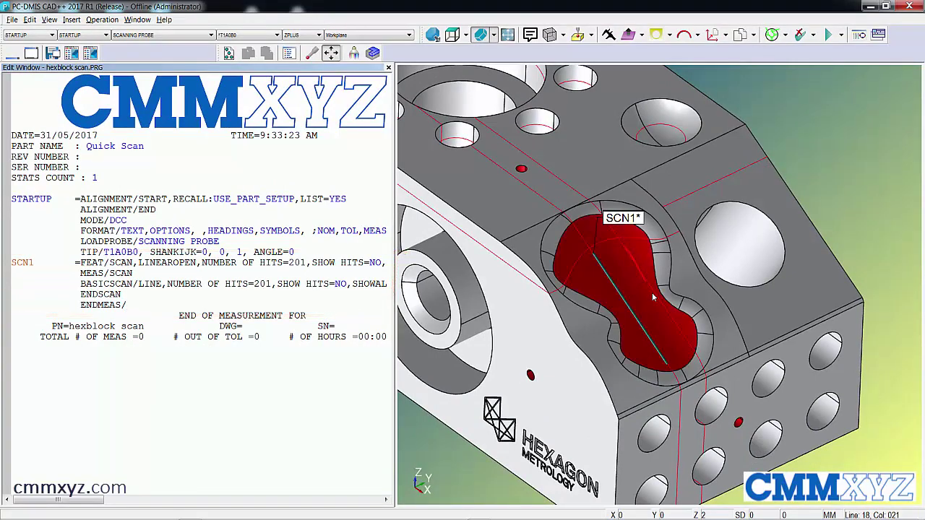
{"action": "left_click", "coordinate": [690, 351]}
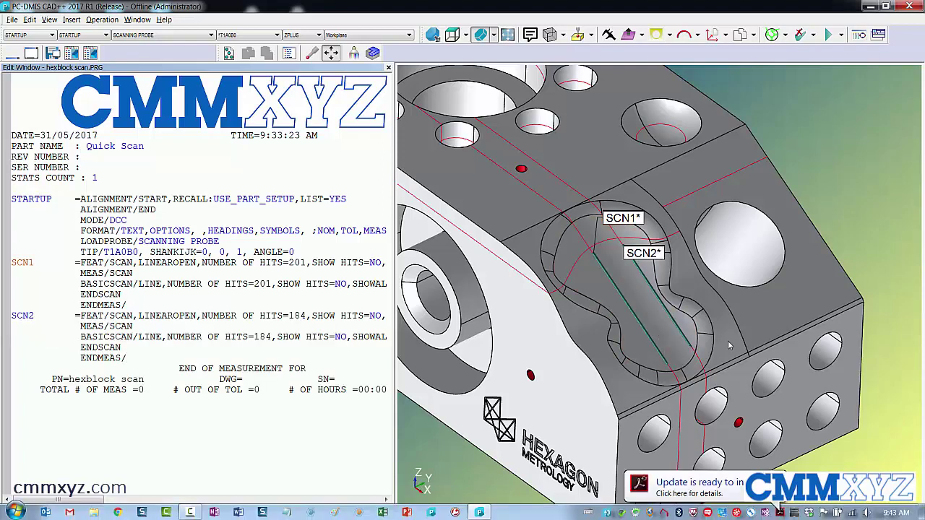
{"action": "left_click", "coordinate": [779, 480]}
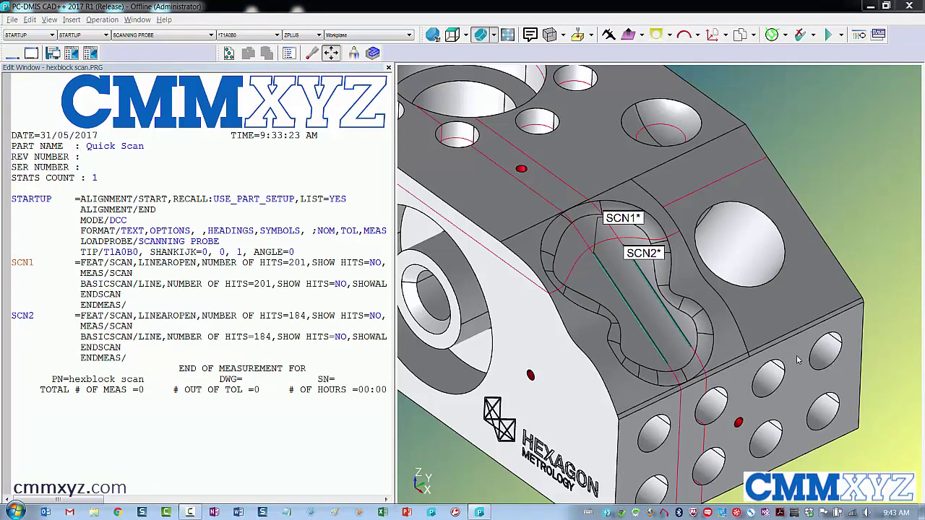
Step: Create a third linear open quick scan along the Z -7.5 section curve across the first scallop of the block's wavy edge
{"action": "middle_click_drag", "start_coordinate": [789, 331], "coordinate": [406, 315]}
{"action": "middle_click_drag", "start_coordinate": [895, 338], "coordinate": [903, 413]}
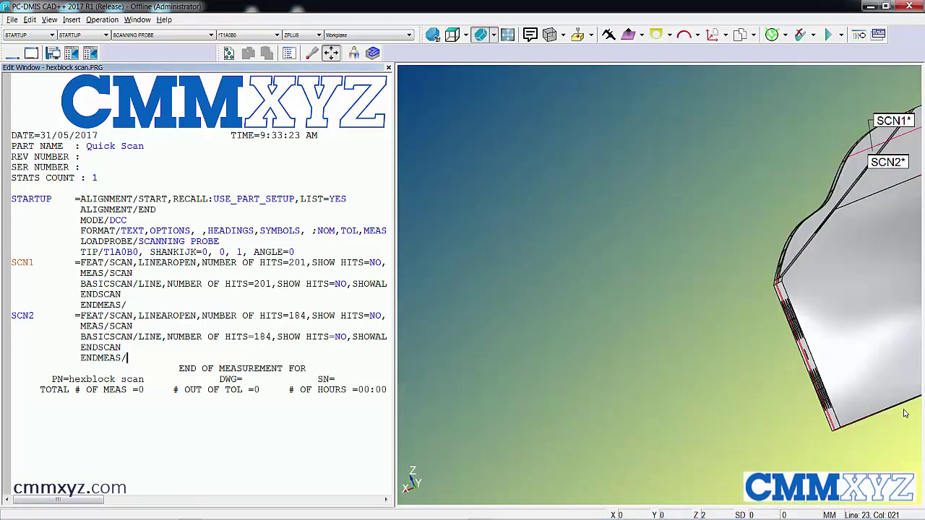
{"action": "right_click_drag", "start_coordinate": [908, 308], "coordinate": [486, 300]}
{"action": "right_click_drag", "start_coordinate": [639, 164], "coordinate": [535, 316]}
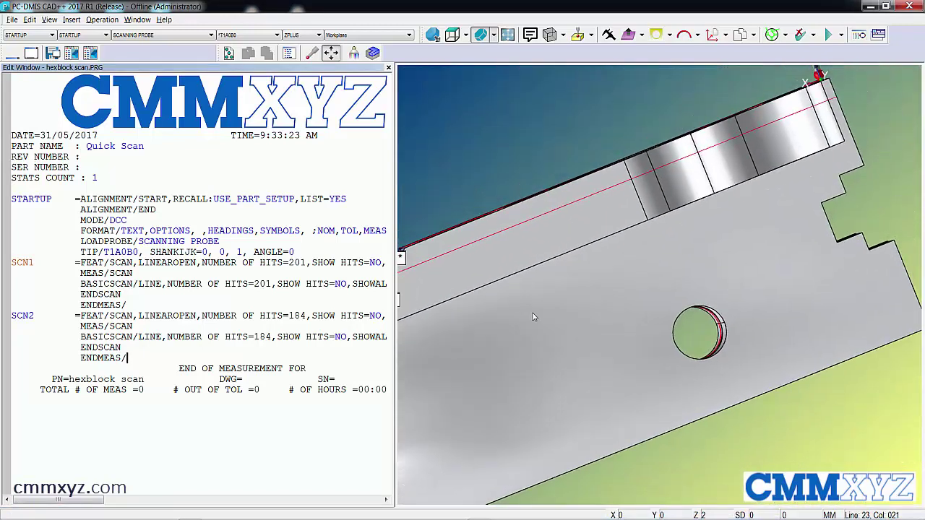
{"action": "middle_click_drag", "start_coordinate": [535, 316], "coordinate": [611, 347]}
{"action": "right_click_drag", "start_coordinate": [611, 318], "coordinate": [565, 401]}
{"action": "scroll", "coordinate": [578, 365], "scroll_direction": "up", "scroll_amount": 3}
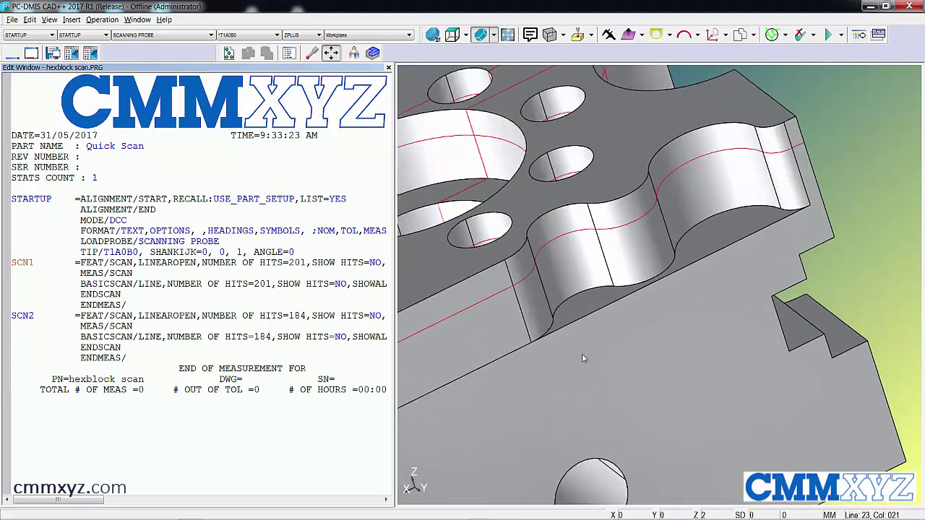
{"action": "right_click_drag", "start_coordinate": [619, 370], "coordinate": [588, 377]}
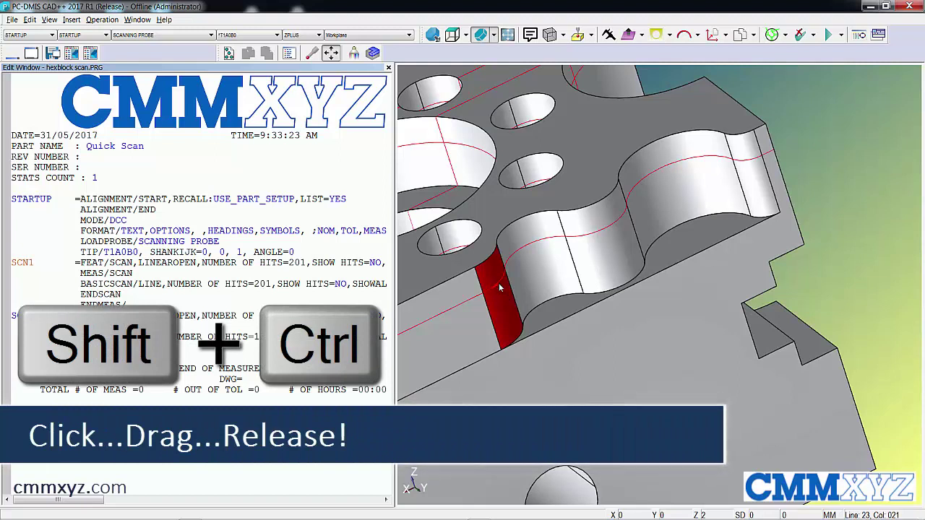
{"action": "left_click_drag", "start_coordinate": [499, 284], "coordinate": [621, 224], "text": "ctrl+shift"}
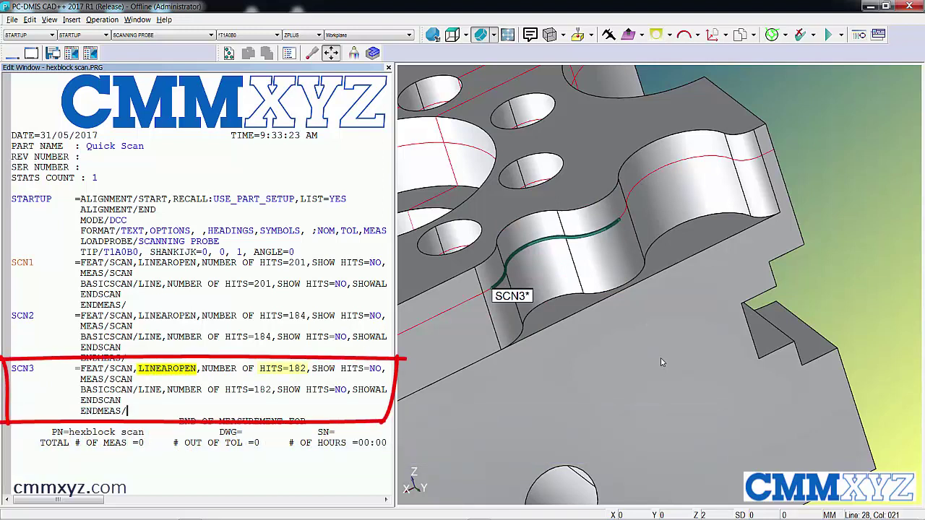
Step: In the CAD assembly structure, hide section cuts Y43 and Y30.5 and show only Section Cut Z-7.5
{"action": "mouse_move", "coordinate": [576, 359]}
{"action": "middle_mouse_down"}
{"action": "mouse_move", "coordinate": [857, 317]}
{"action": "mouse_move", "coordinate": [572, 366]}
{"action": "mouse_move", "coordinate": [588, 303]}
{"action": "mouse_move", "coordinate": [470, 399]}
{"action": "middle_mouse_up"}
{"action": "scroll", "coordinate": [571, 325], "scroll_direction": "down", "scroll_amount": 10}
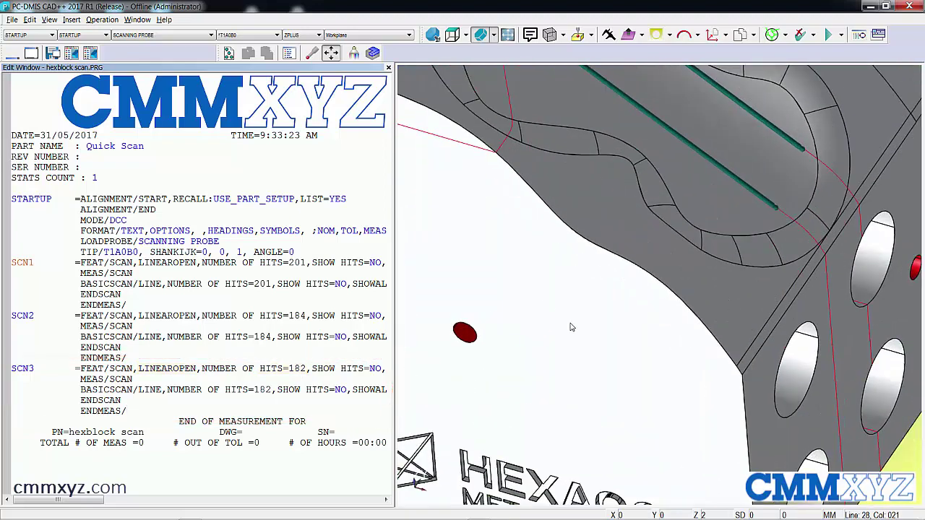
{"action": "scroll", "coordinate": [571, 327], "scroll_direction": "up", "scroll_amount": 8}
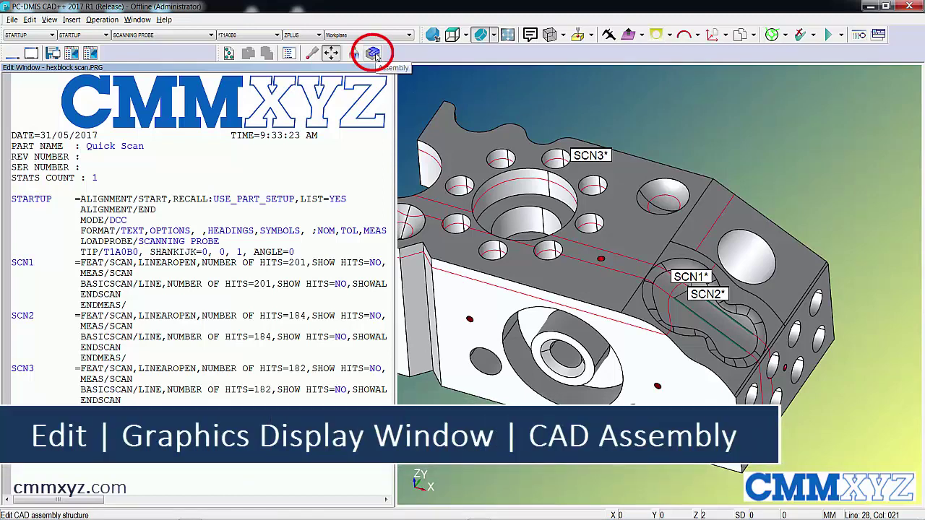
{"action": "left_click", "coordinate": [374, 55]}
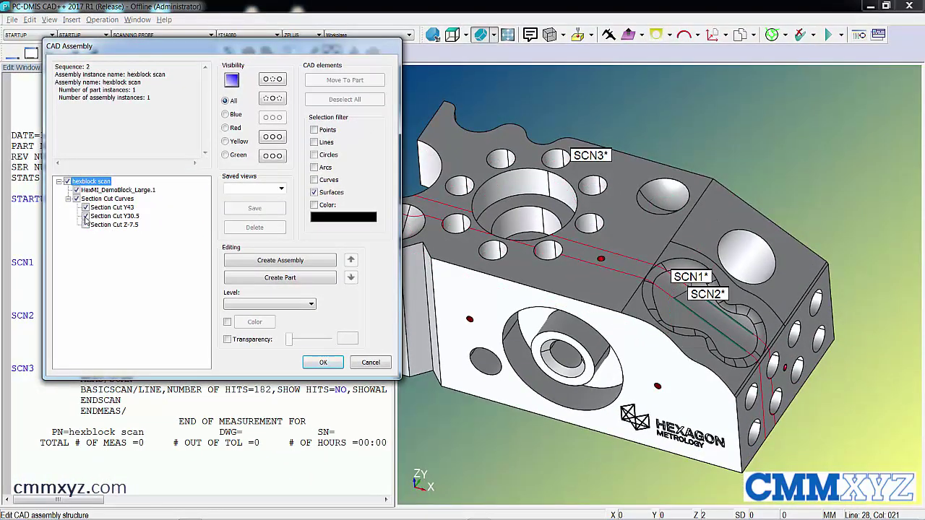
{"action": "left_click", "coordinate": [86, 216]}
{"action": "left_click", "coordinate": [85, 208]}
{"action": "left_click", "coordinate": [86, 225]}
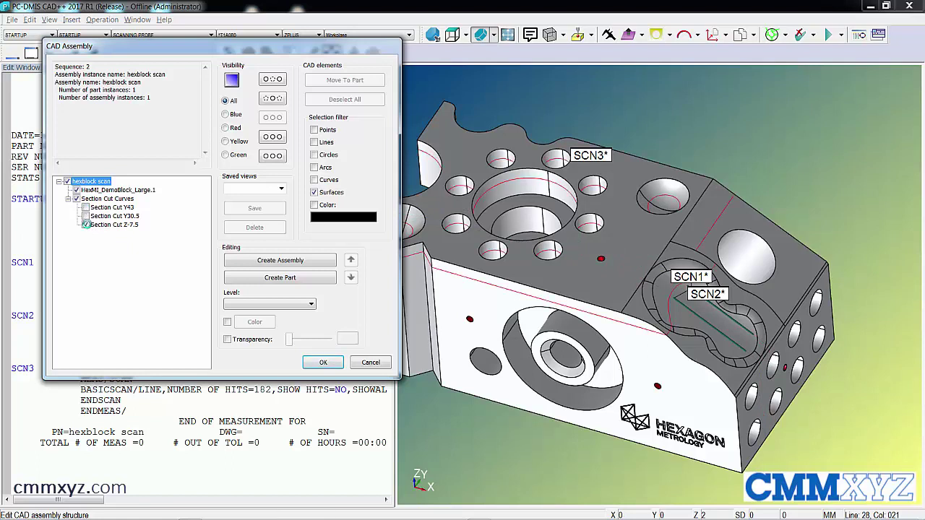
Step: Override the colour of the Section Cut Z-7.5 curves with bright yellow from the basic colours
{"action": "left_click", "coordinate": [119, 226]}
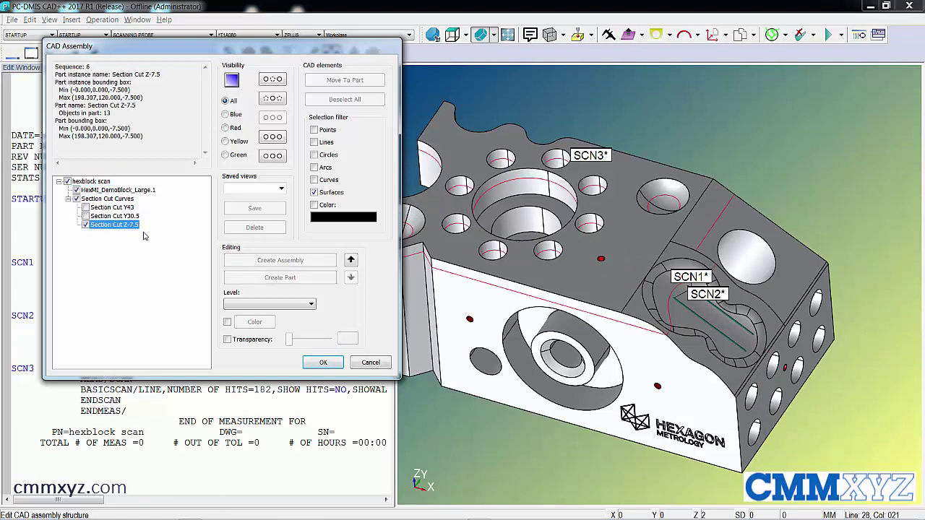
{"action": "left_click", "coordinate": [227, 321]}
{"action": "left_click", "coordinate": [255, 321]}
{"action": "left_click", "coordinate": [184, 160]}
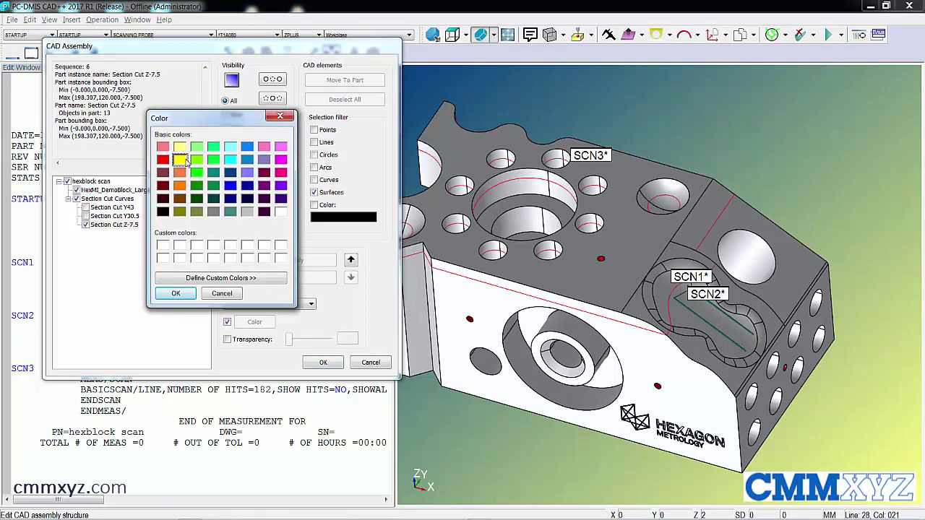
{"action": "left_click", "coordinate": [176, 293]}
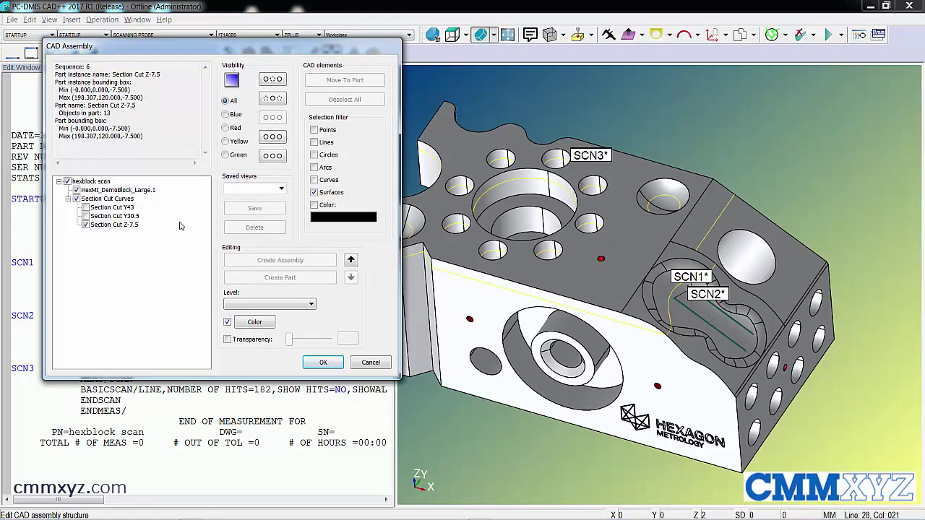
{"action": "left_click", "coordinate": [94, 225]}
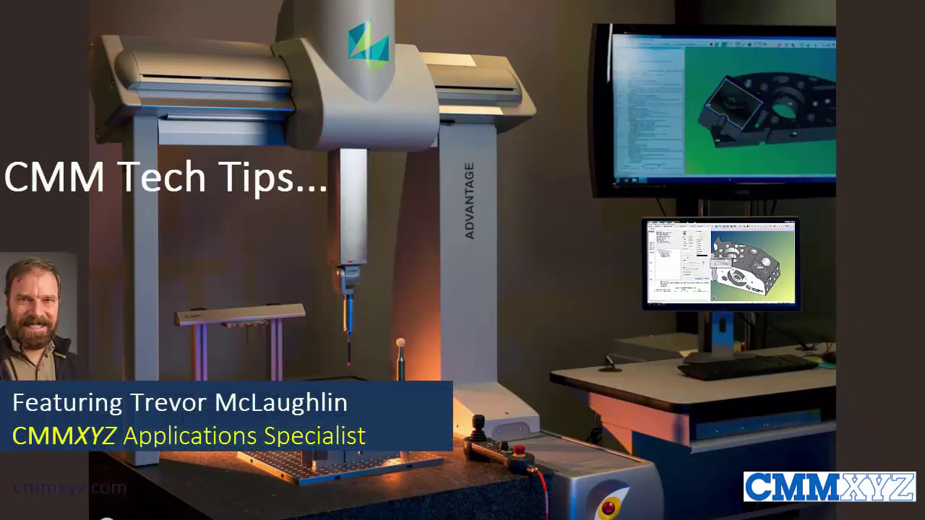